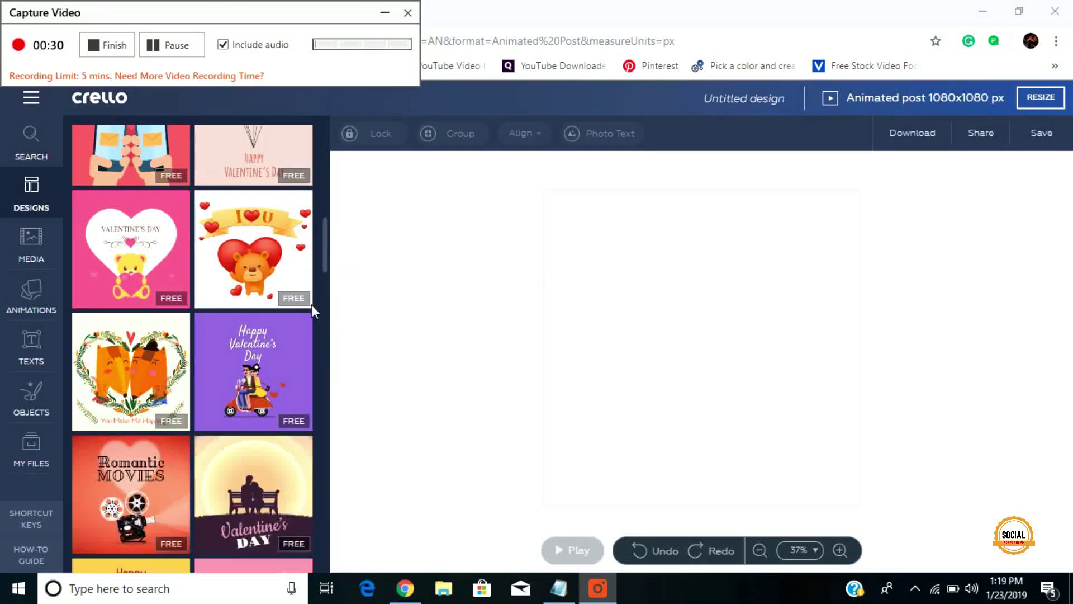
Download the purple Happy Valentine's Day scooter design as an MP4 and close the browser
click(489, 409)
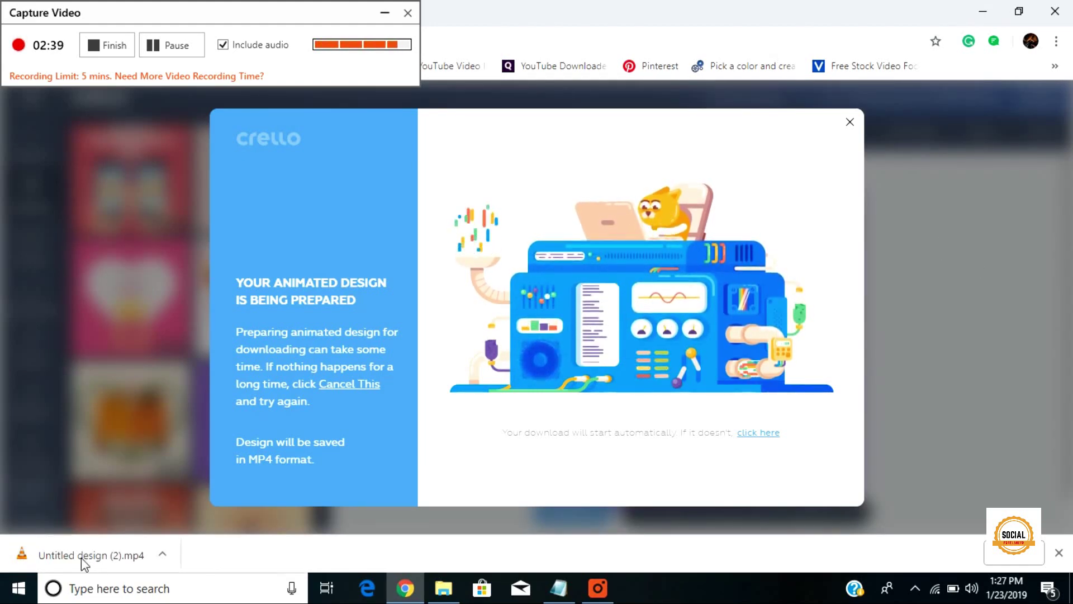
click(65, 339)
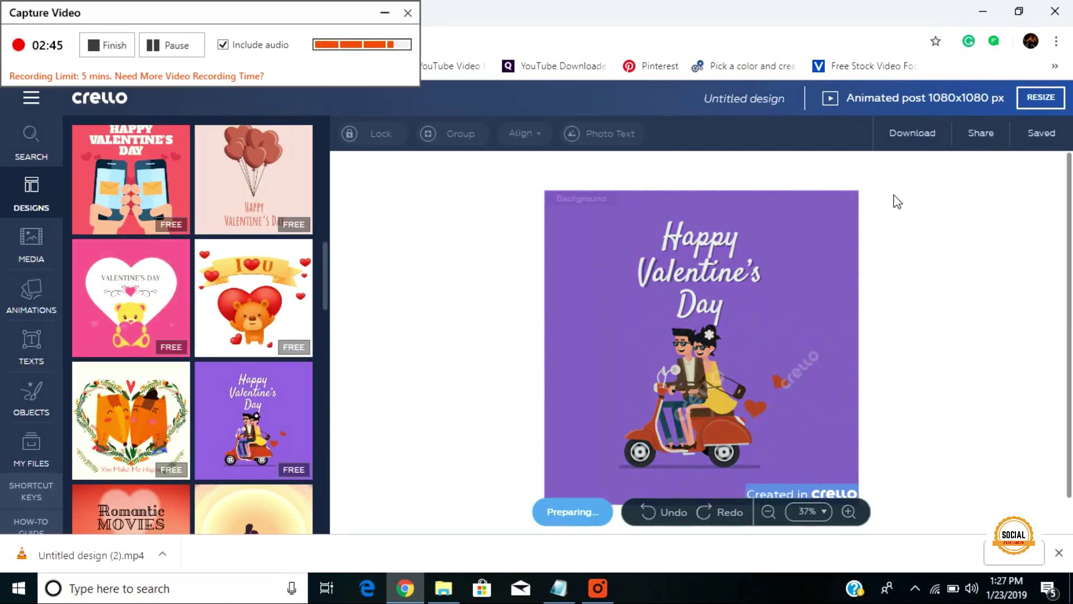
click(1055, 11)
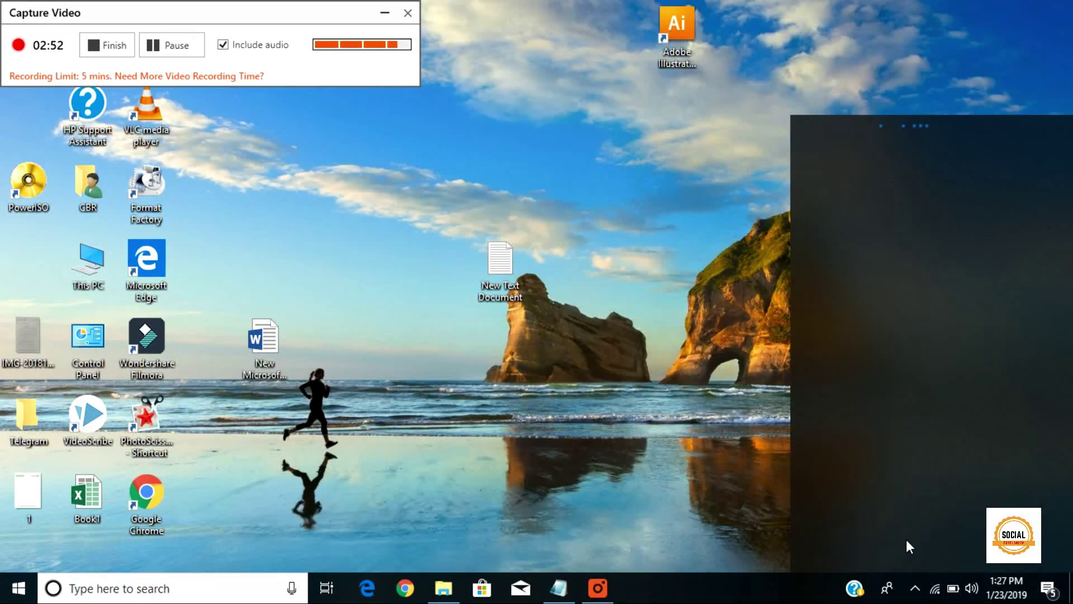
Turn on airplane mode and dismiss the network settings
click(915, 549)
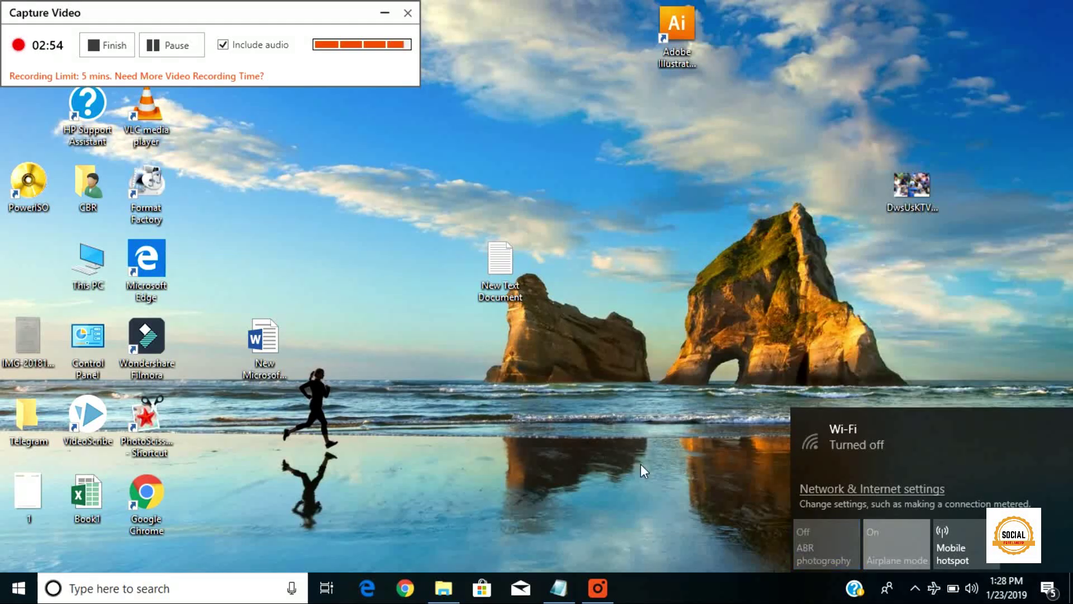
click(602, 418)
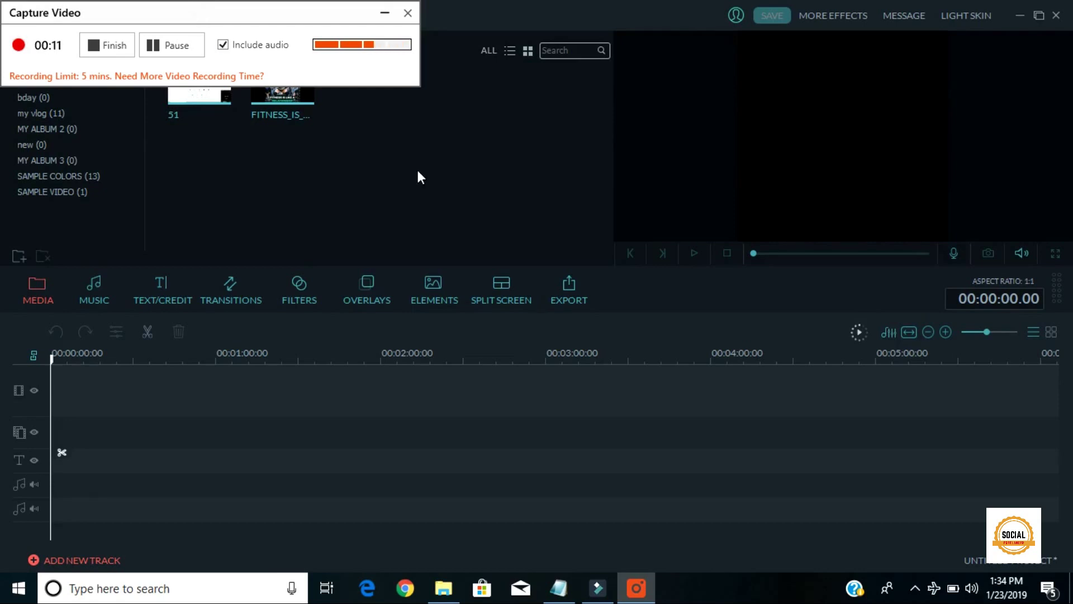
Import the Untitled design (2) video from the Downloads folder into the media library
drag(125, 17, 558, 91)
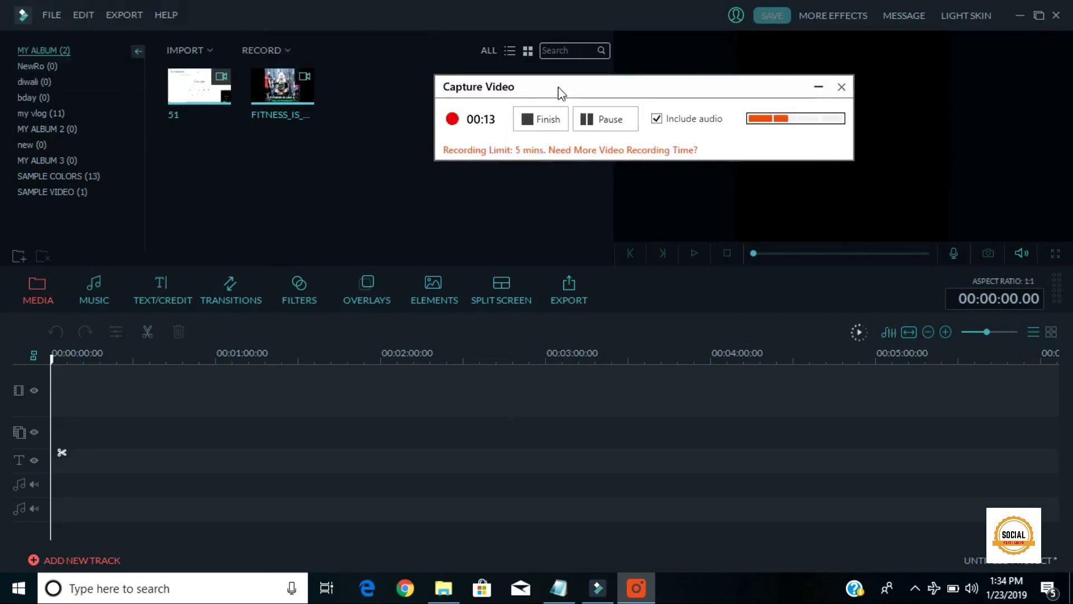
click(197, 50)
click(215, 68)
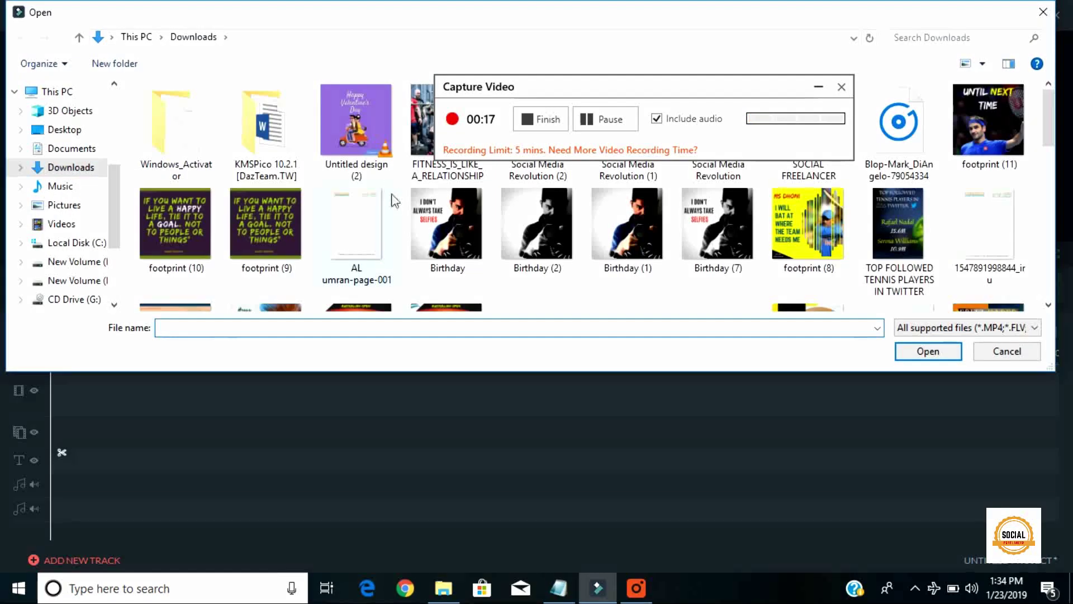
click(364, 148)
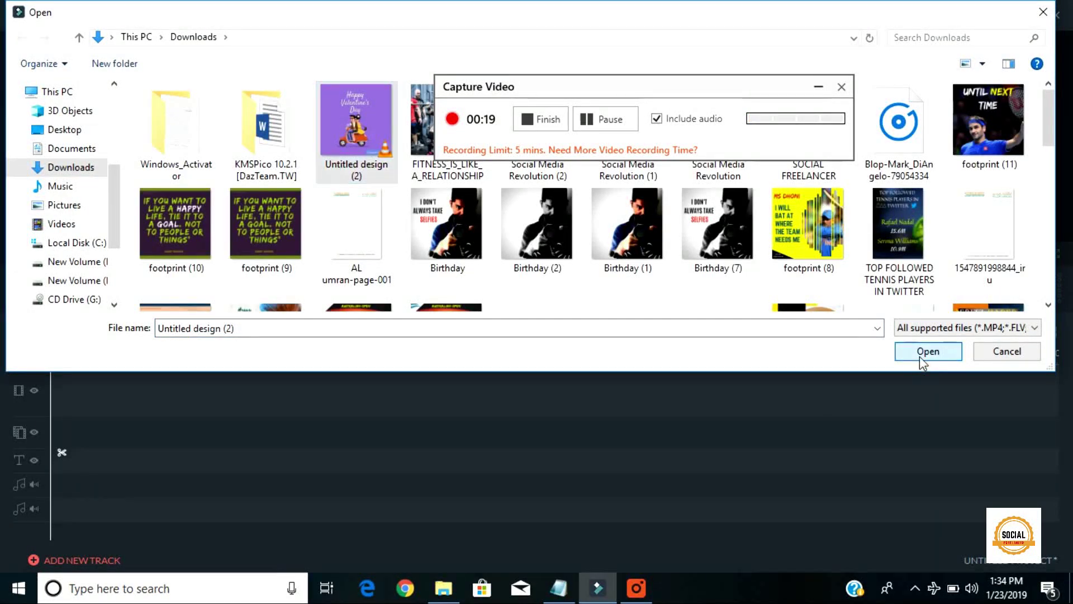
click(920, 355)
Place the imported Untitled design (2) clip at the start of the video track
drag(637, 91, 197, 23)
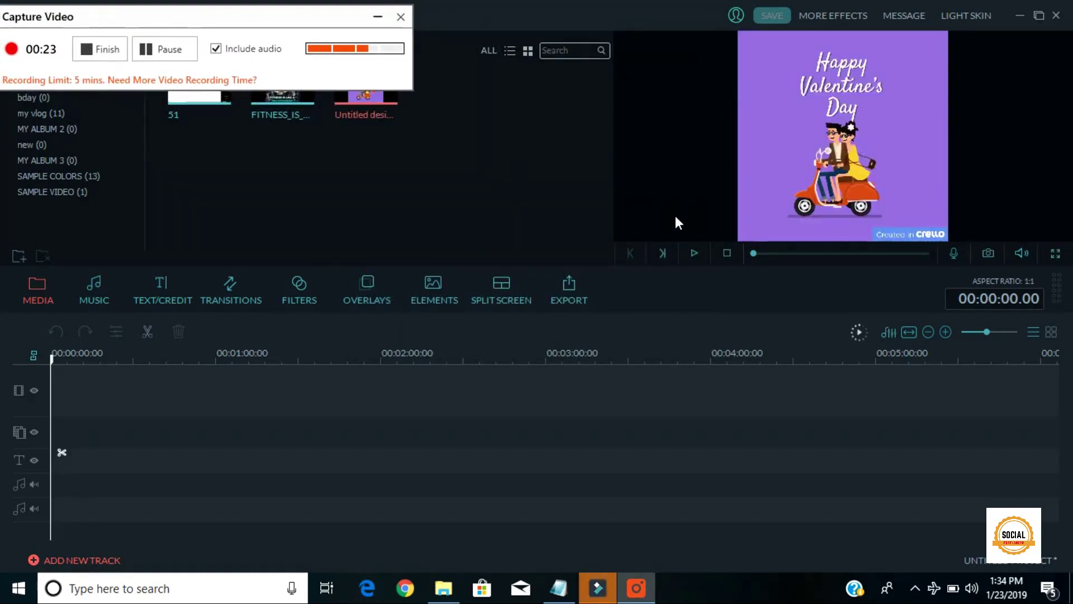
drag(351, 22, 552, 115)
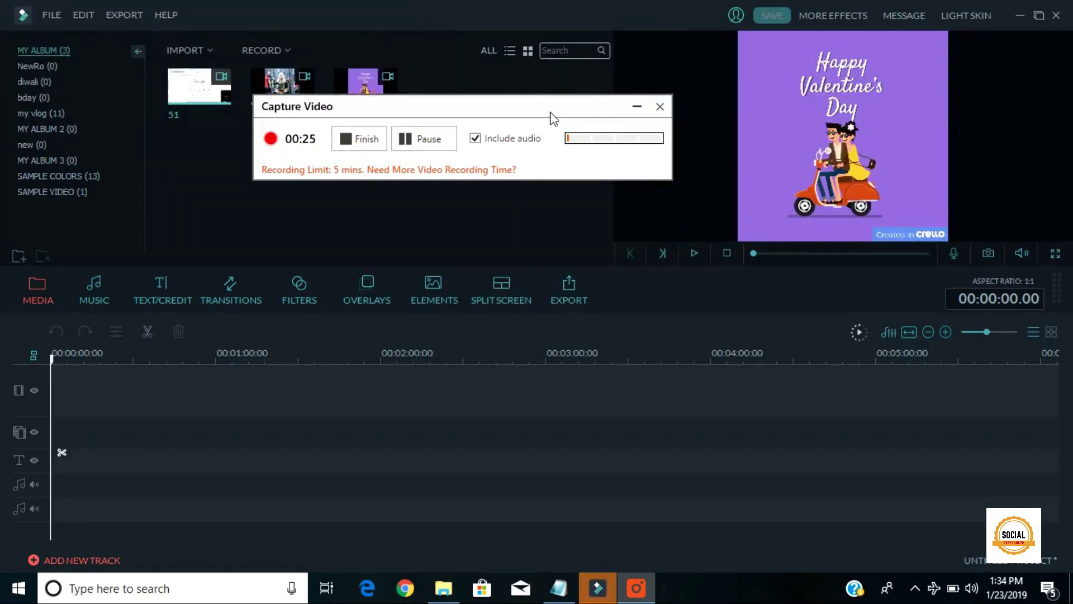
drag(373, 110, 70, 386)
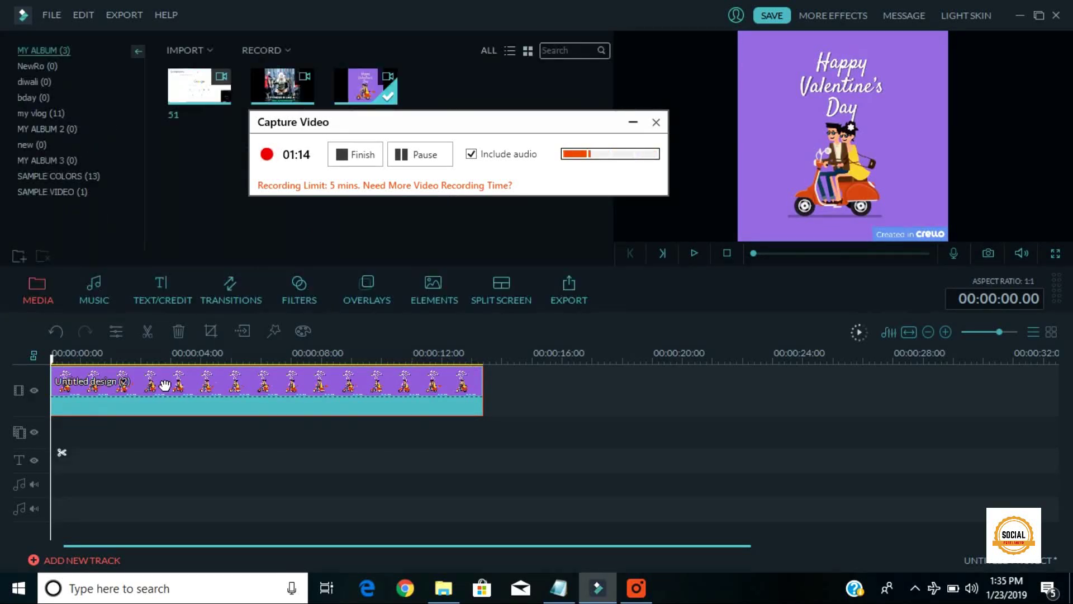
Crop the timeline clip manually to 1080 x 999, cutting off the bottom strip that contains the Created in Crello watermark
right_click(161, 386)
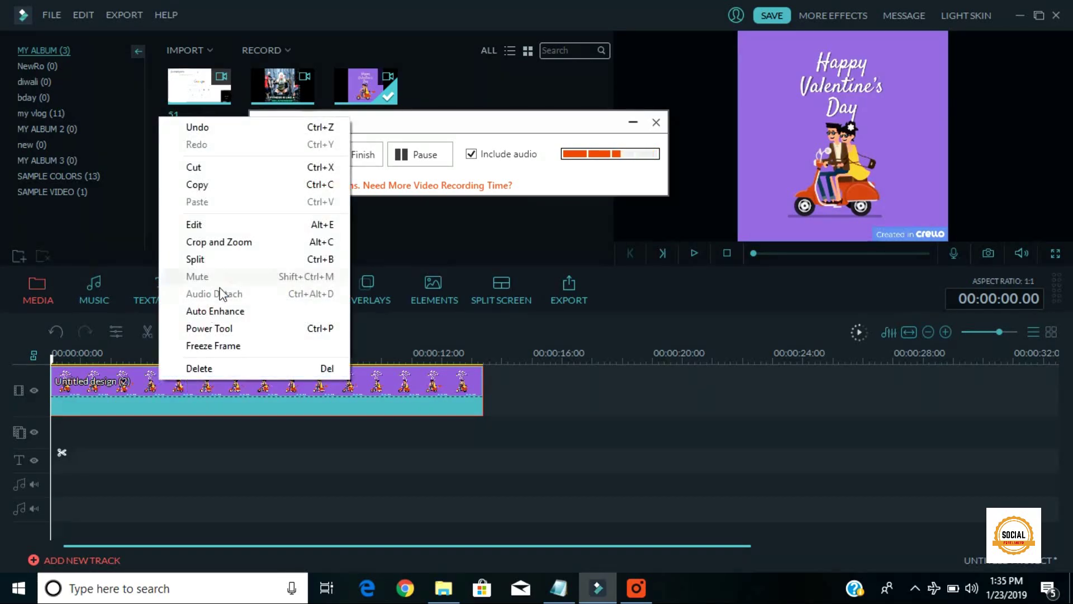
click(227, 246)
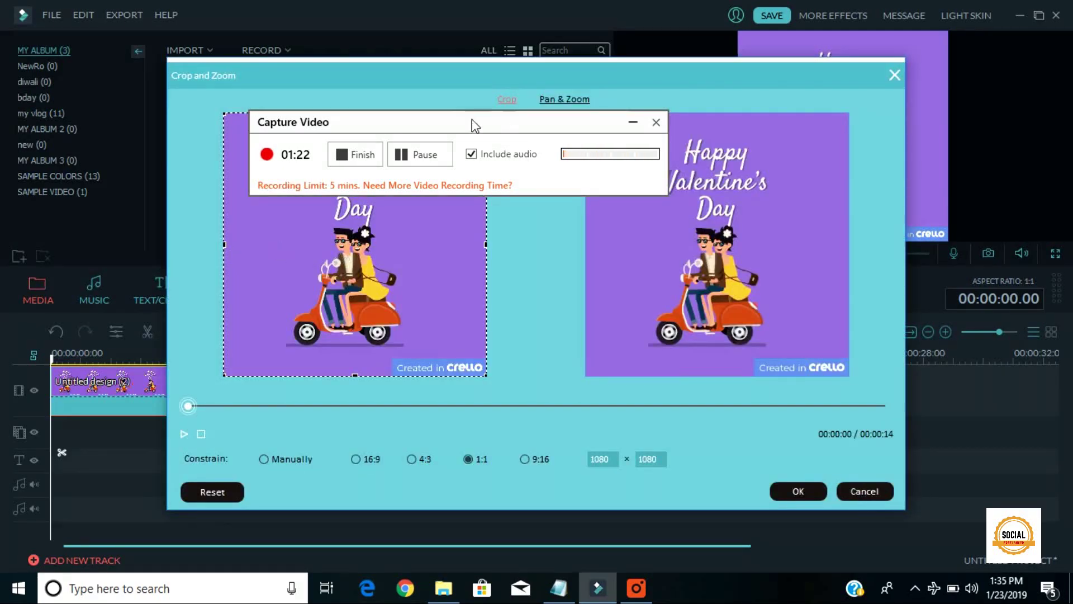
drag(440, 123, 838, 98)
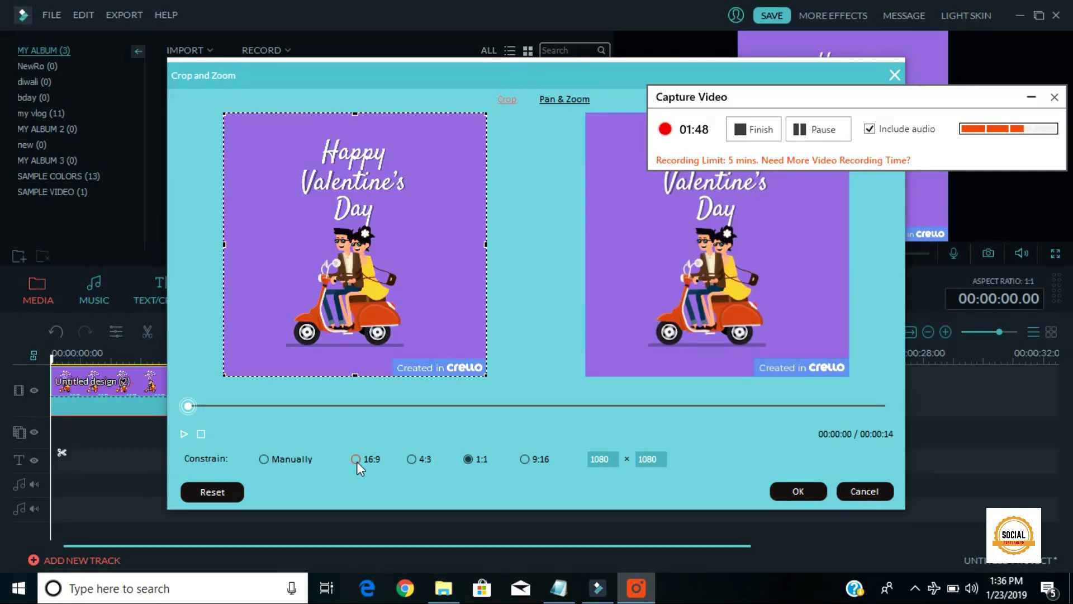
click(413, 460)
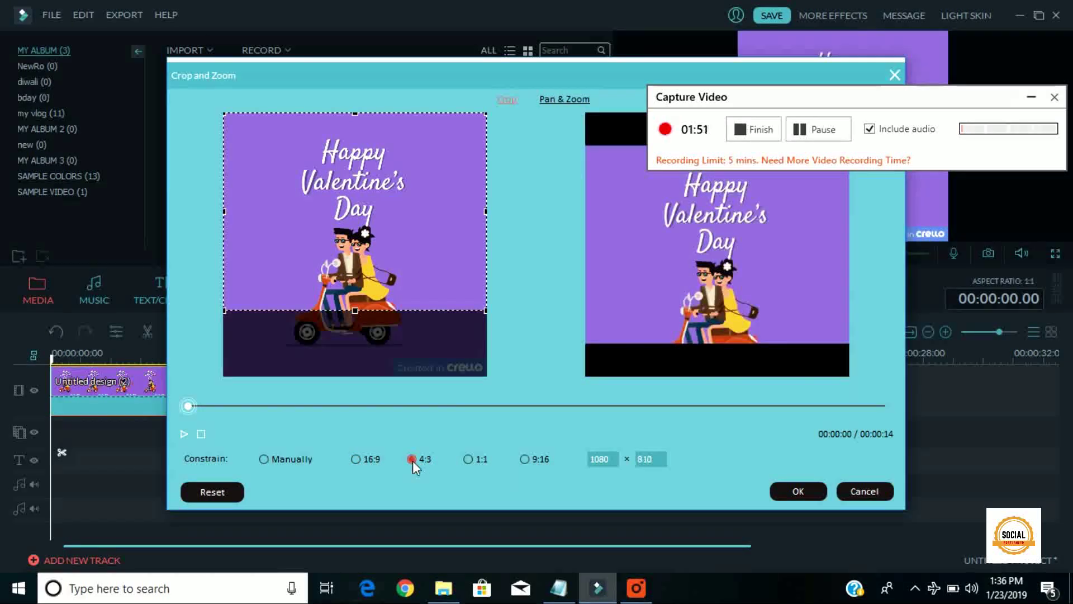
click(266, 459)
drag(358, 317, 369, 391)
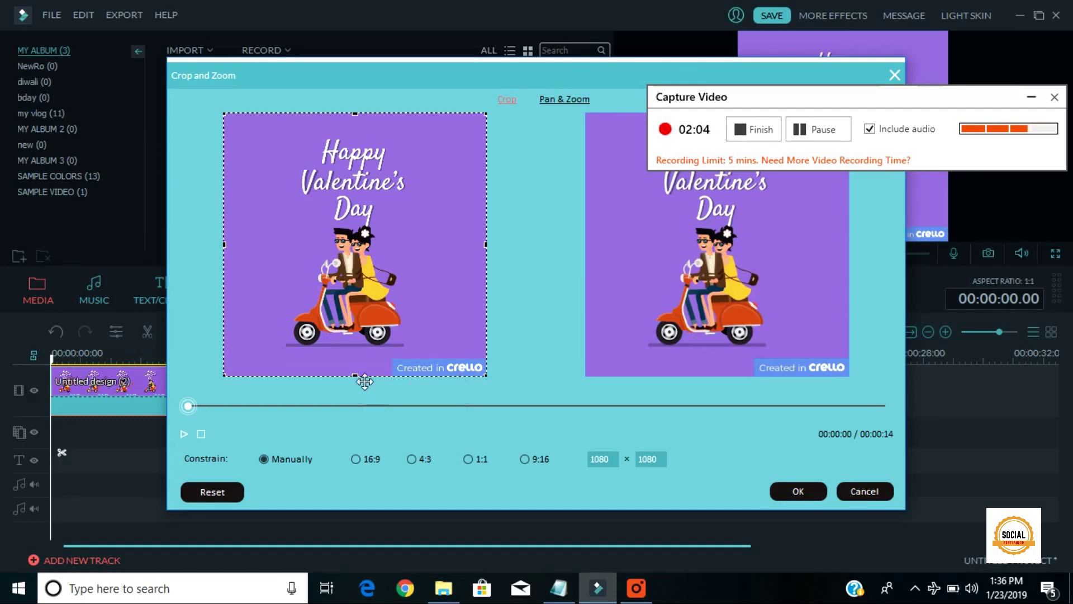
mouse_move(360, 385)
mouse_down()
mouse_move(362, 364)
mouse_move(367, 388)
mouse_move(372, 369)
mouse_up()
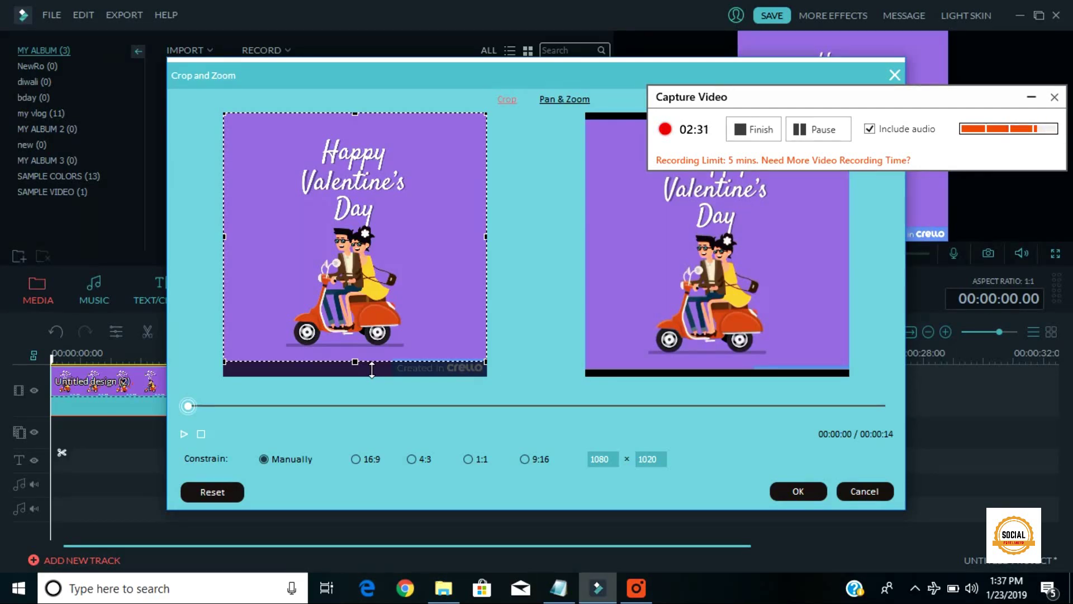
drag(372, 370, 372, 365)
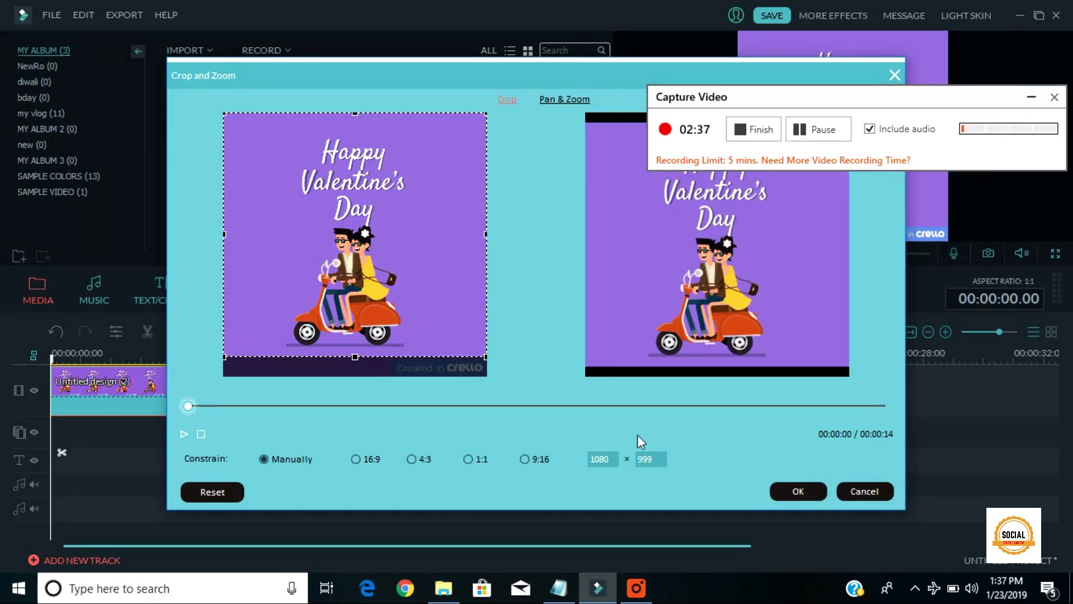
click(797, 491)
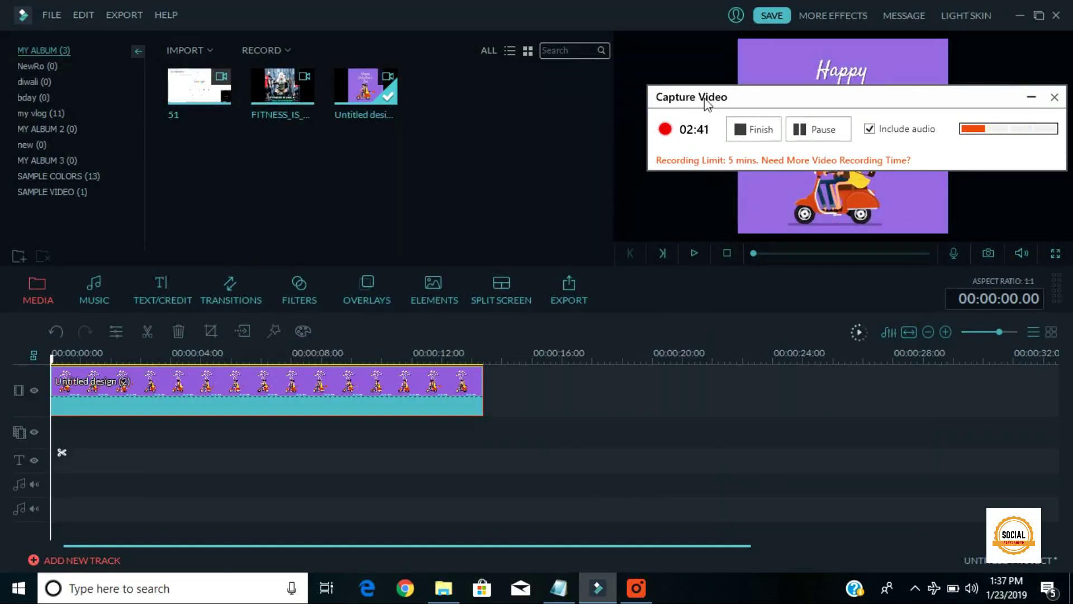
Start exporting the cropped video to a file on the computer and name it new dfdf
drag(706, 102, 1002, 150)
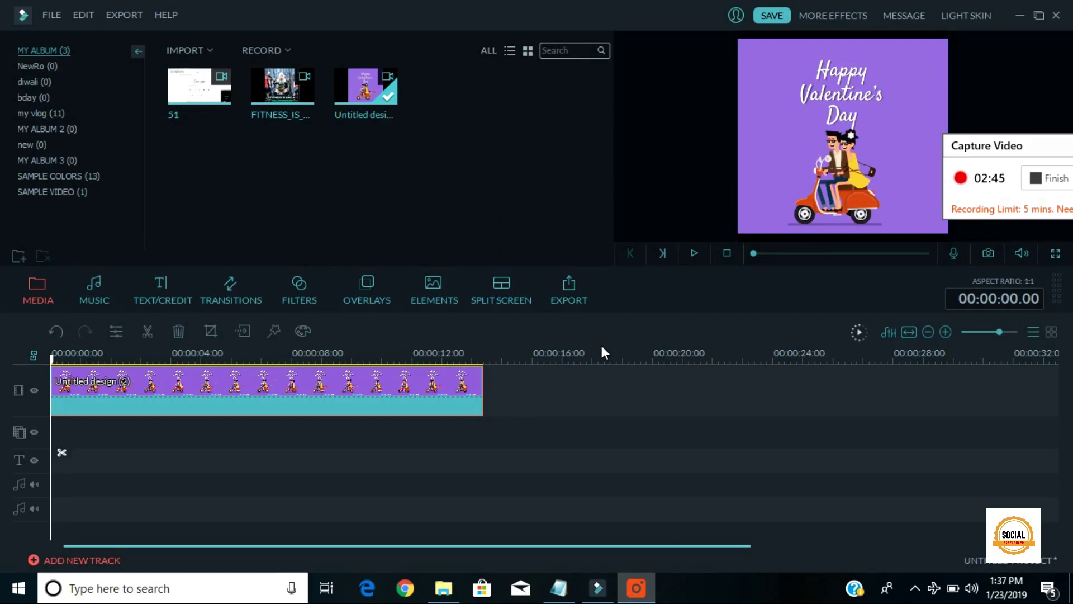
click(571, 306)
click(537, 327)
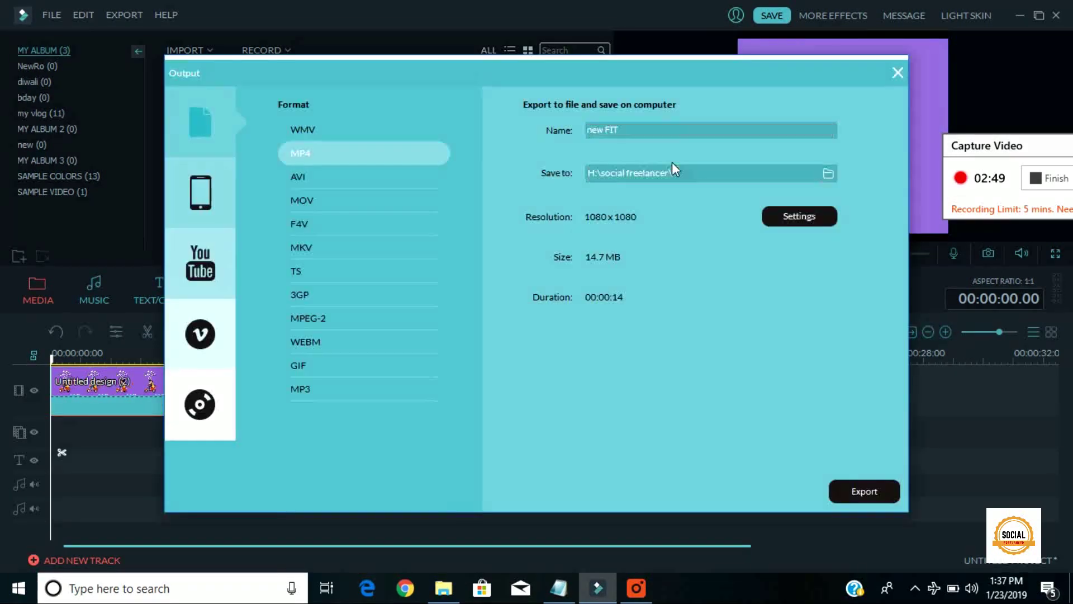
double_click(655, 141)
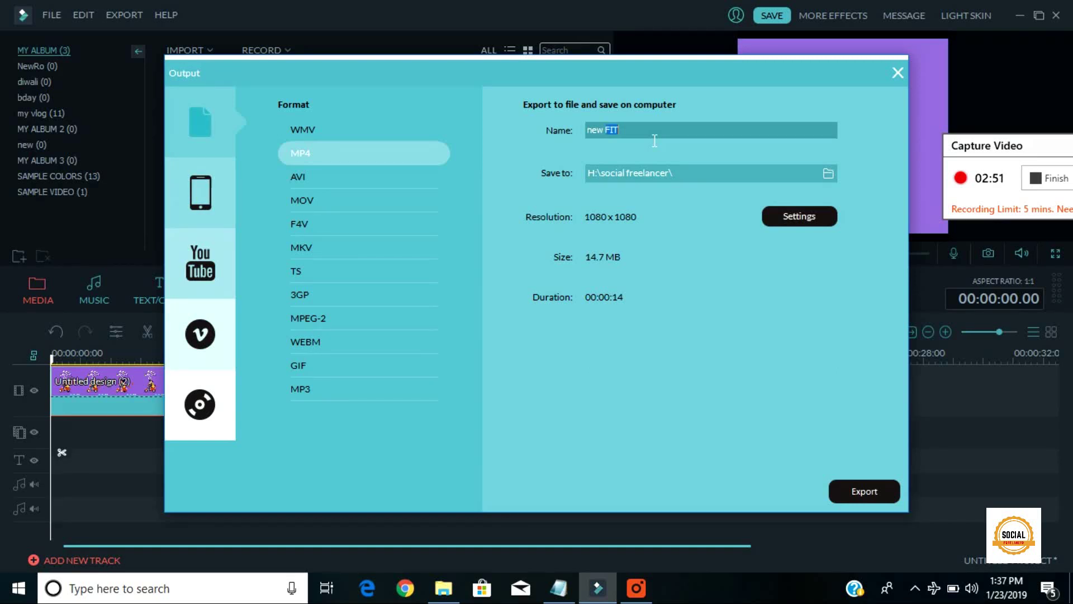
Set the save location to New Volume (D:) and export the video as MP4
click(828, 174)
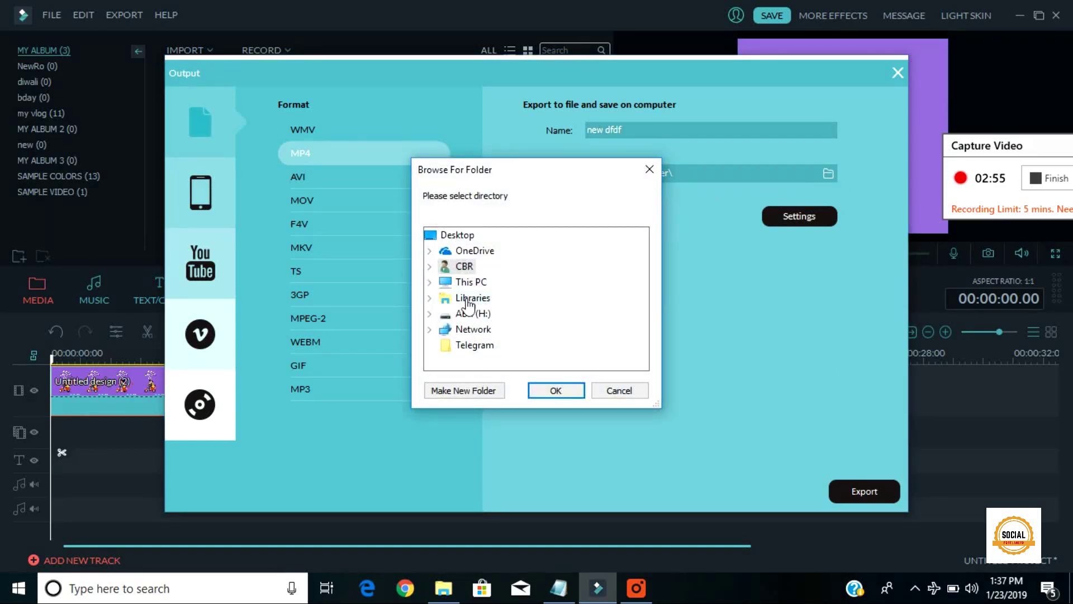
double_click(474, 282)
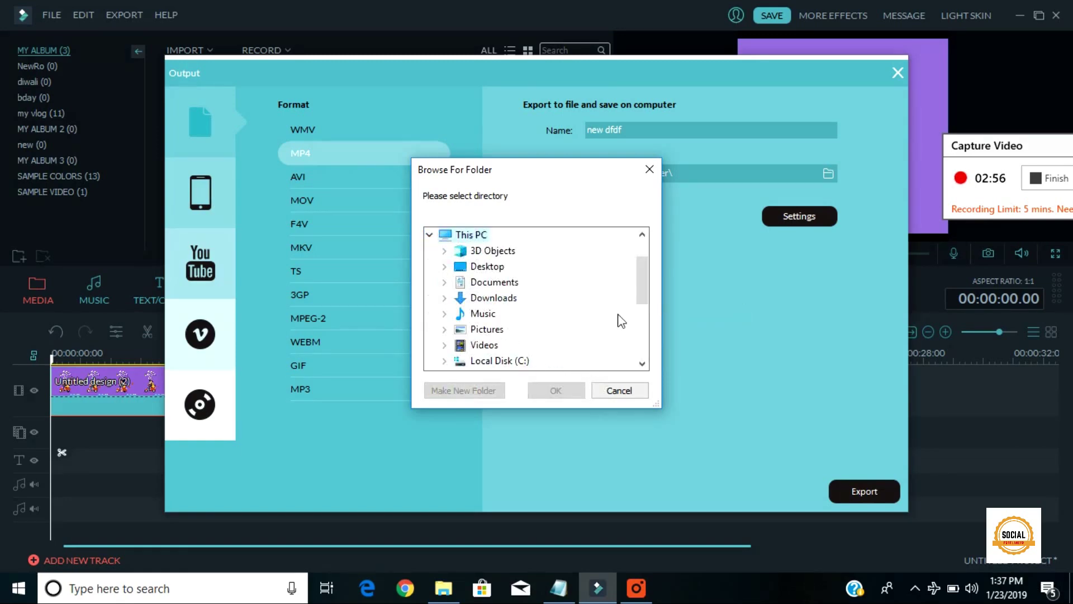
scroll(618, 318, down, 2)
double_click(538, 327)
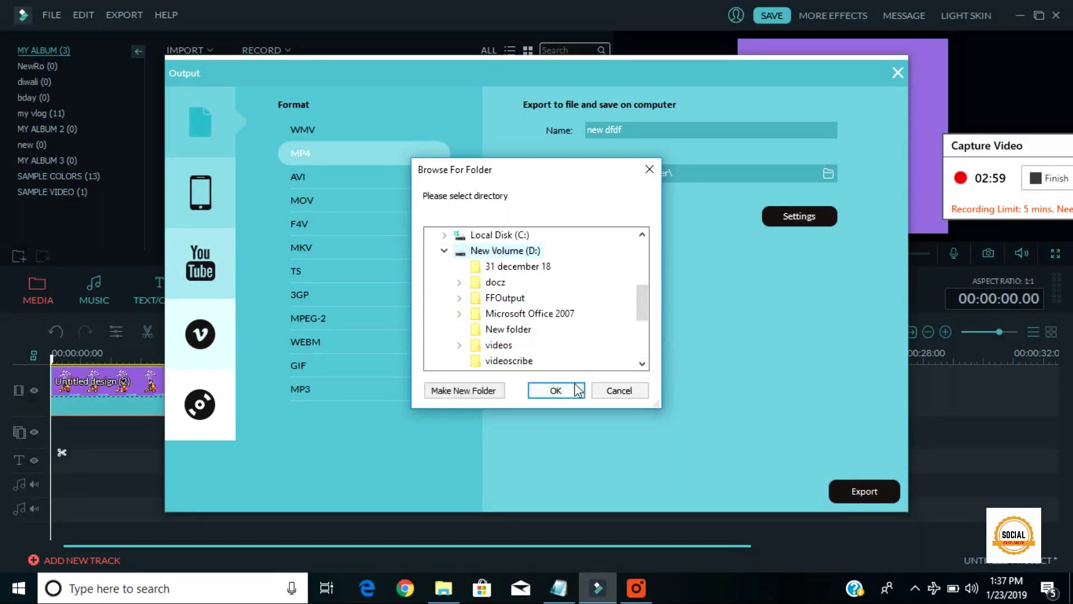
click(575, 390)
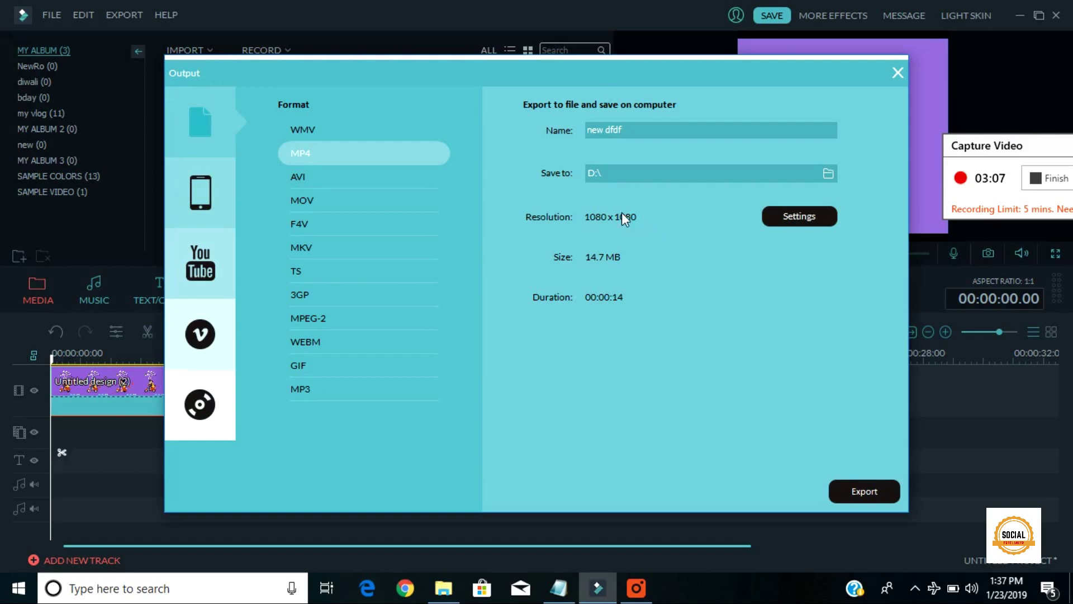
click(879, 493)
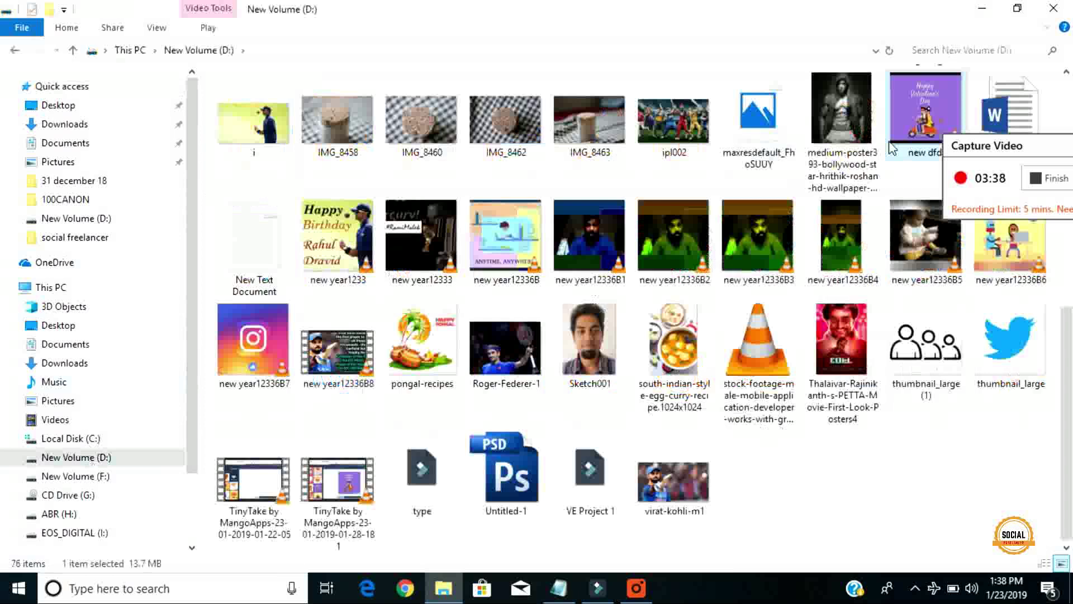
Play the exported new dfdf video from the D: drive in VLC to check the removed watermark
double_click(926, 130)
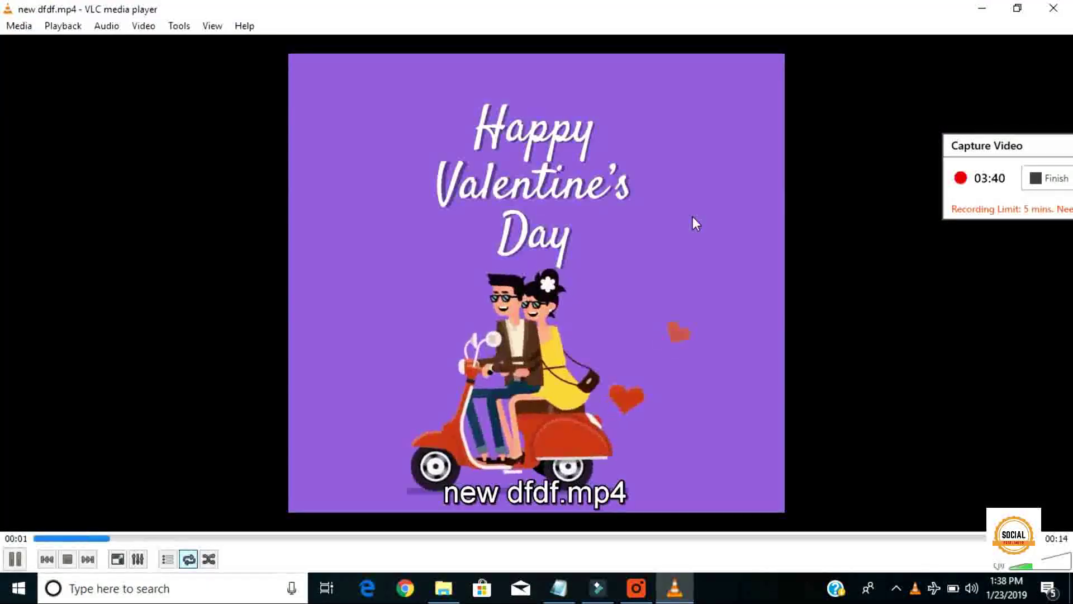